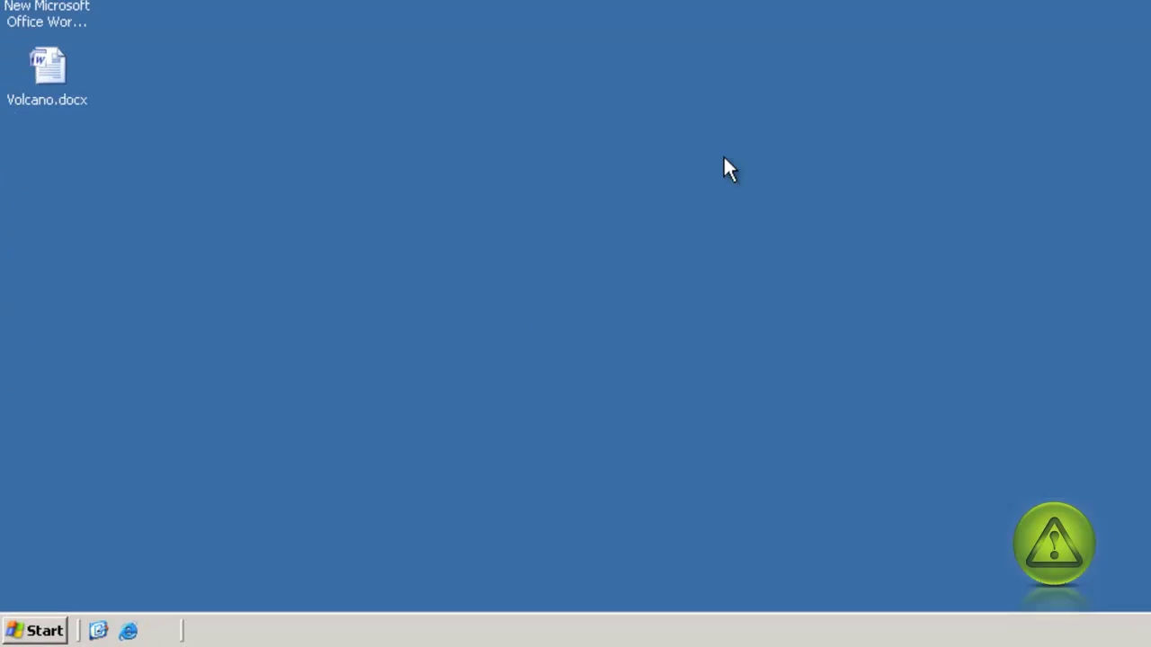
Launch Server Management from the Windows Server 2003 Start menu.
click(13, 630)
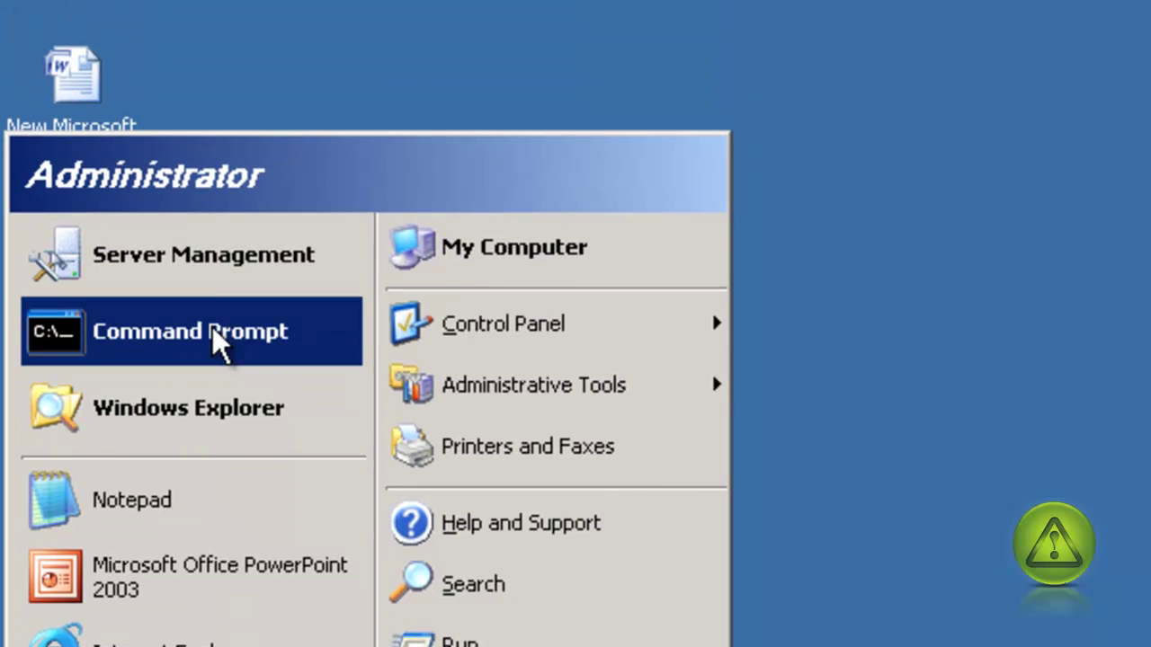
click(248, 272)
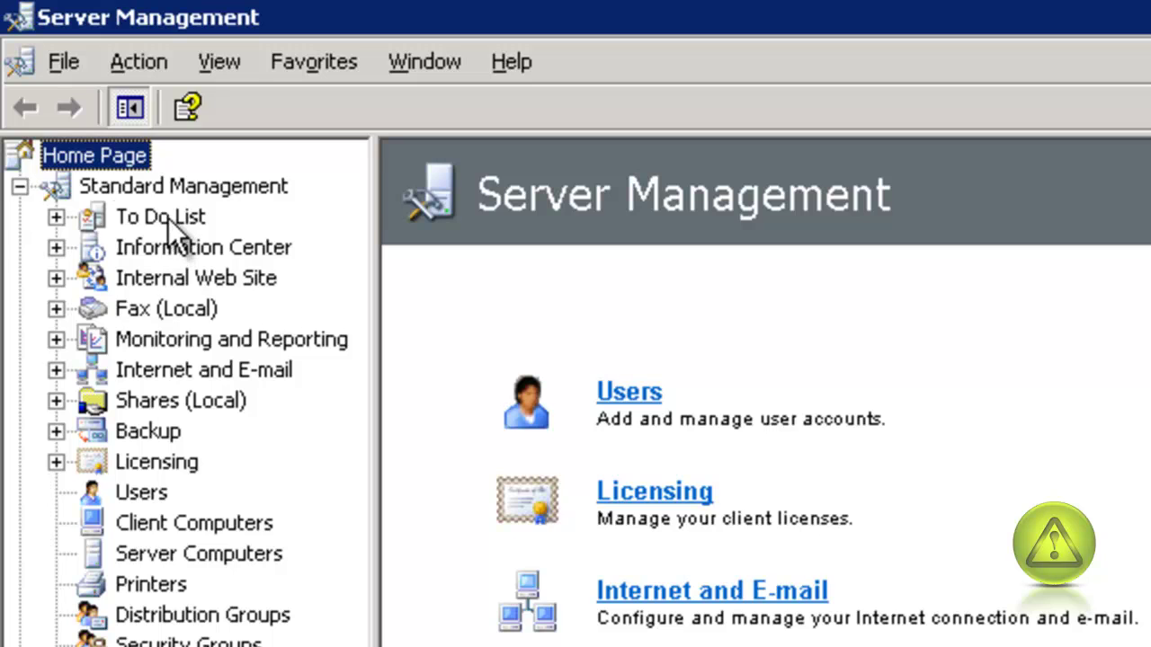
Show the To Do List and start the Configure Remote Access task.
click(161, 217)
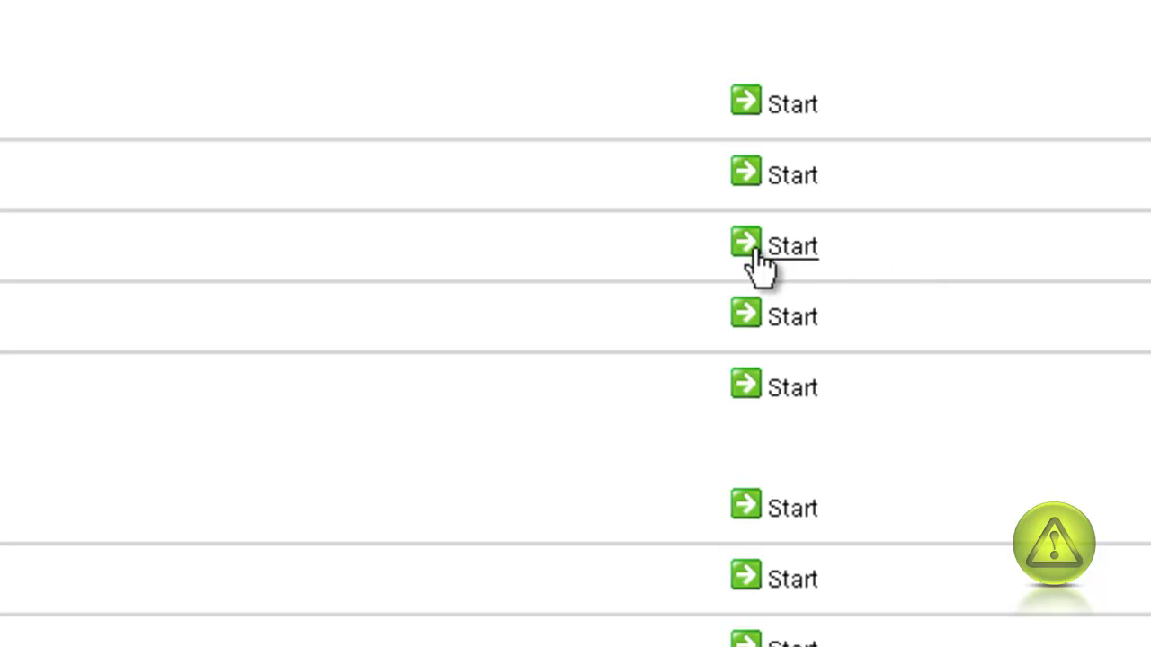
click(793, 249)
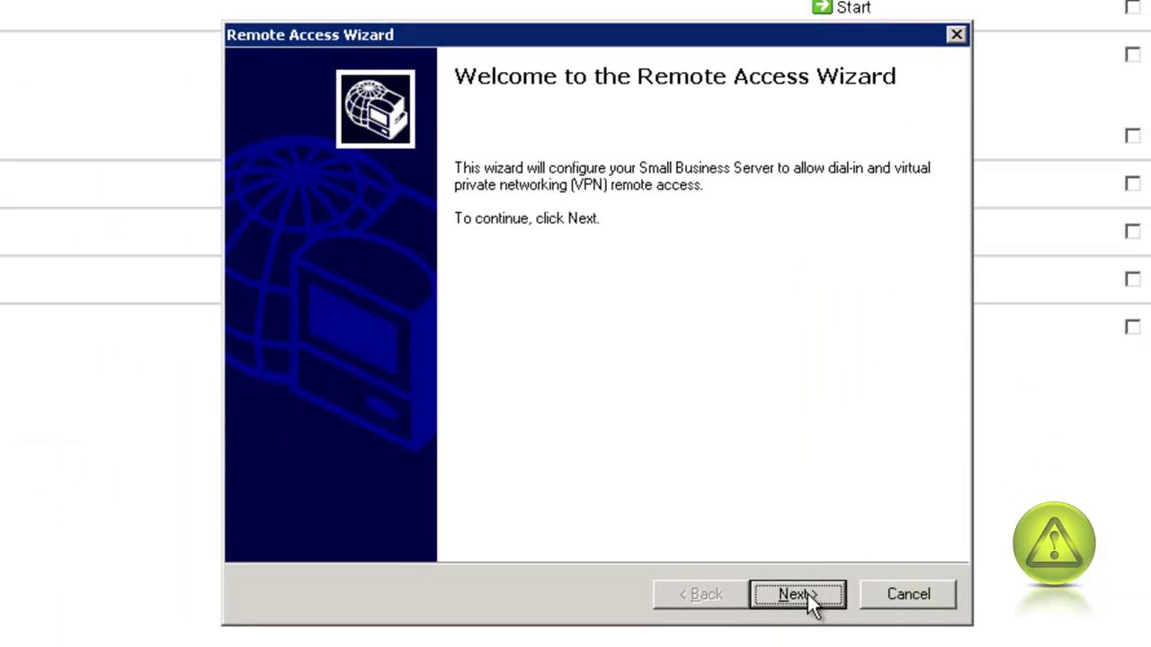
Run the Remote Access Wizard with VPN access enabled, keeping the default server name.
click(795, 595)
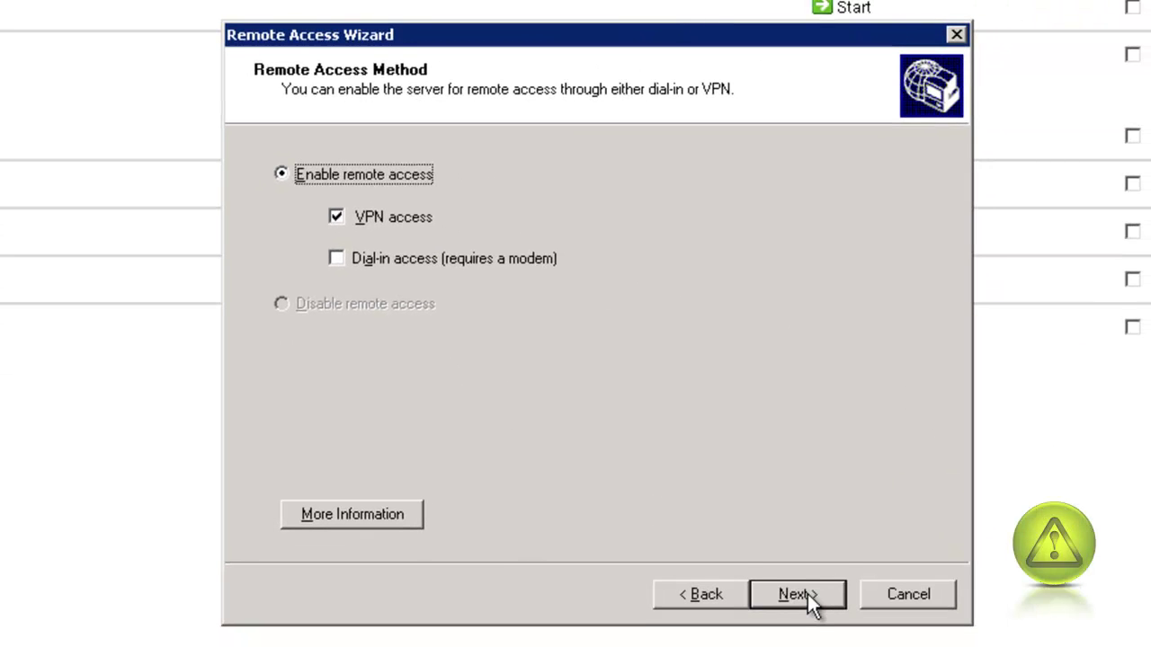
click(807, 594)
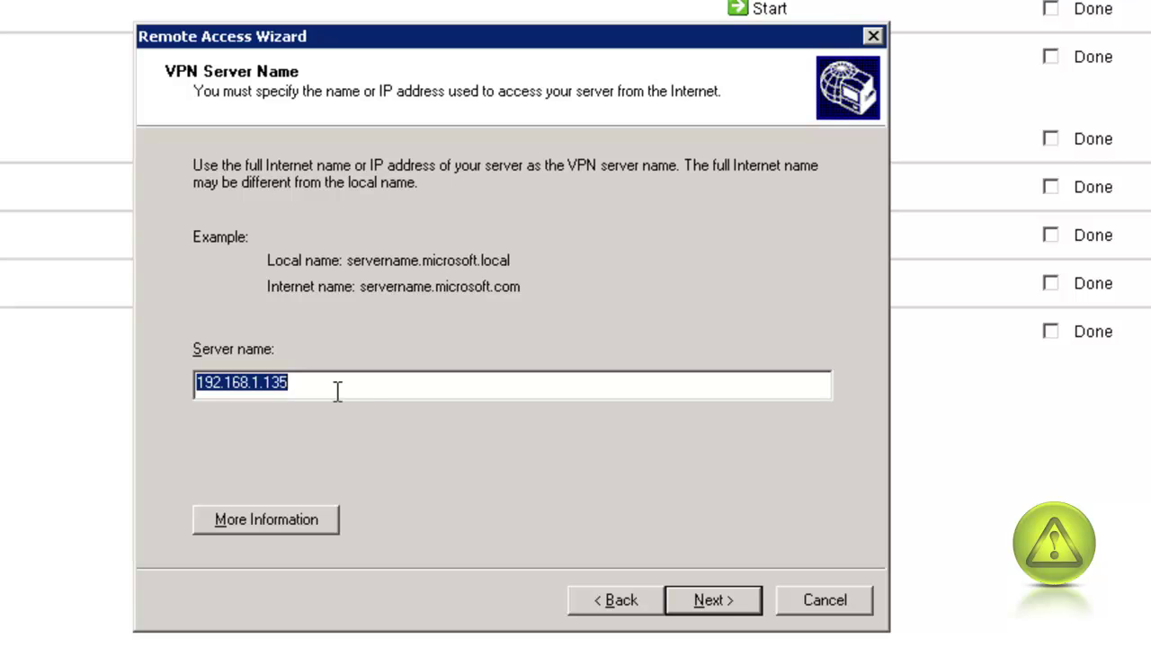
click(717, 598)
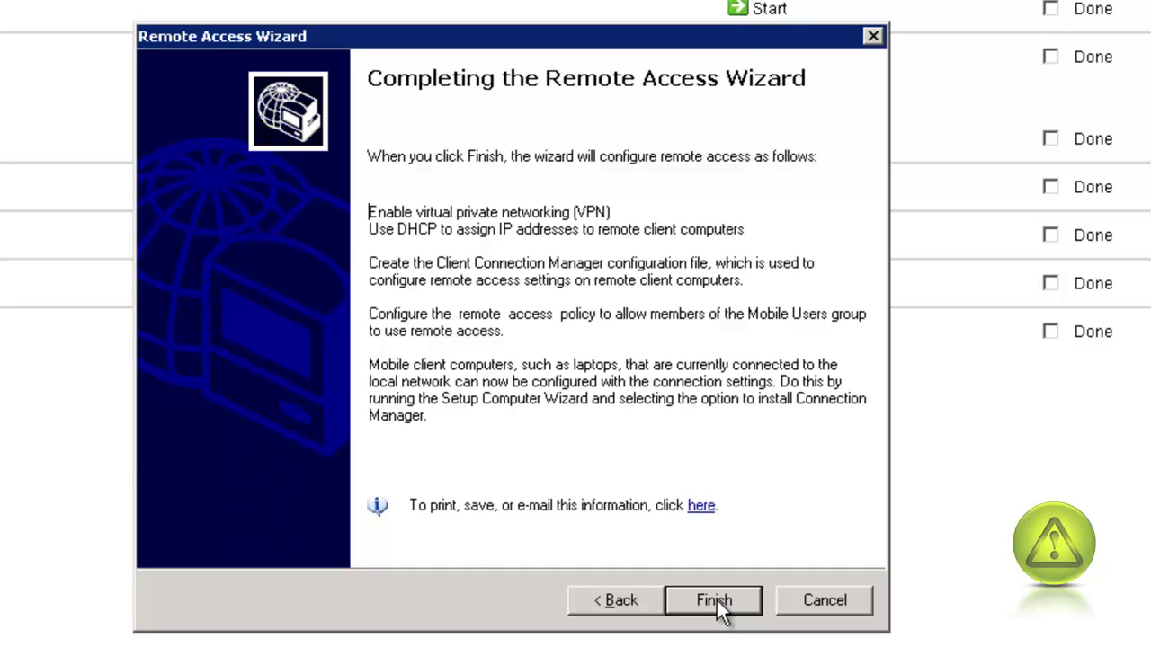
click(717, 600)
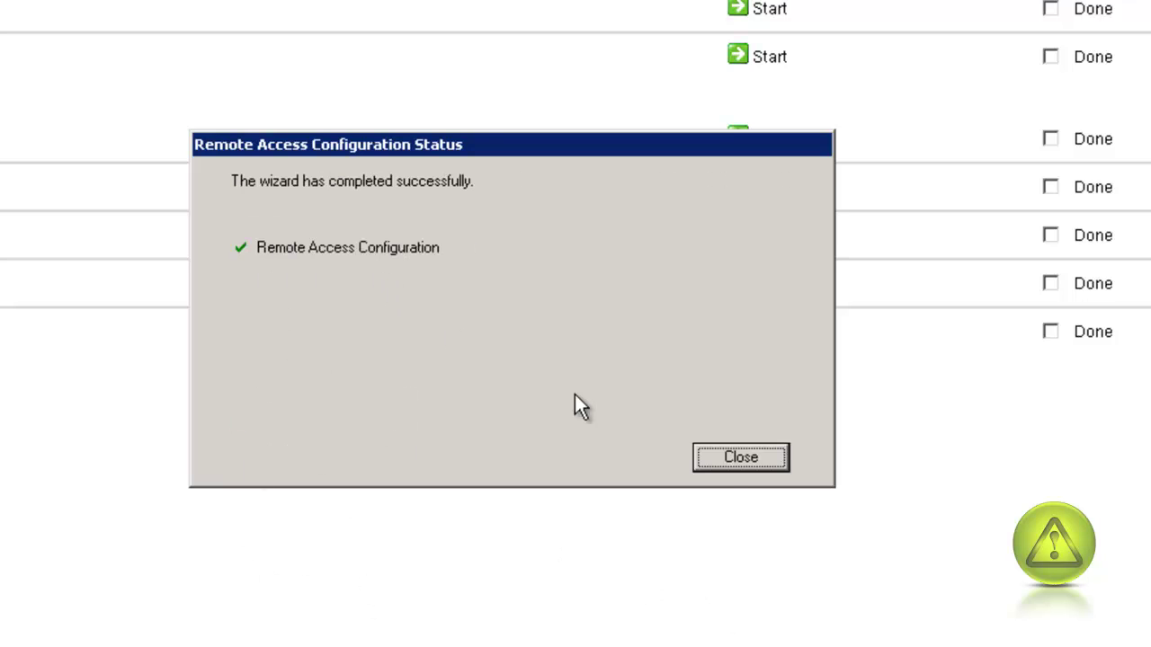
click(739, 457)
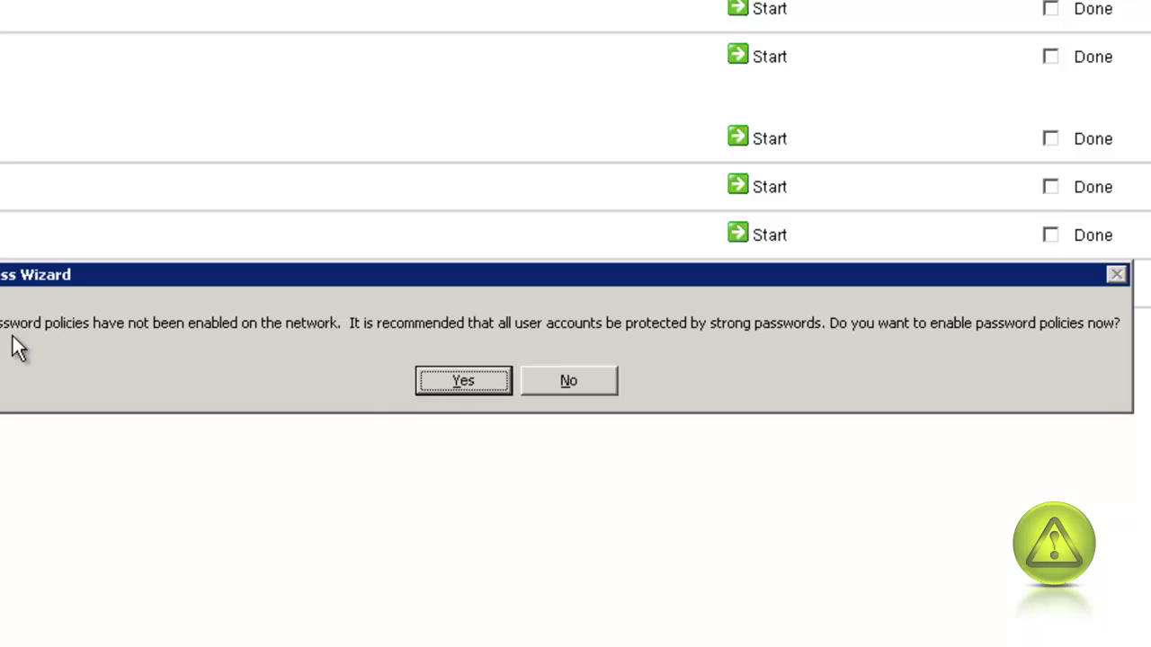
Enable password policies with the minimum length requirement checked.
click(461, 380)
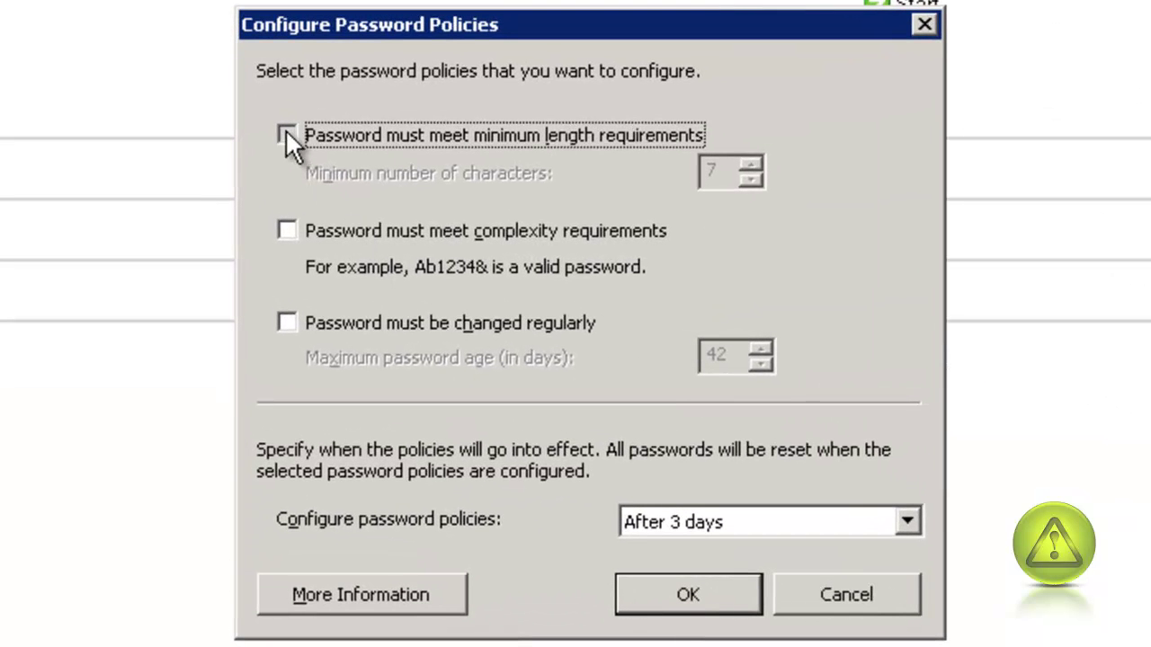
click(286, 135)
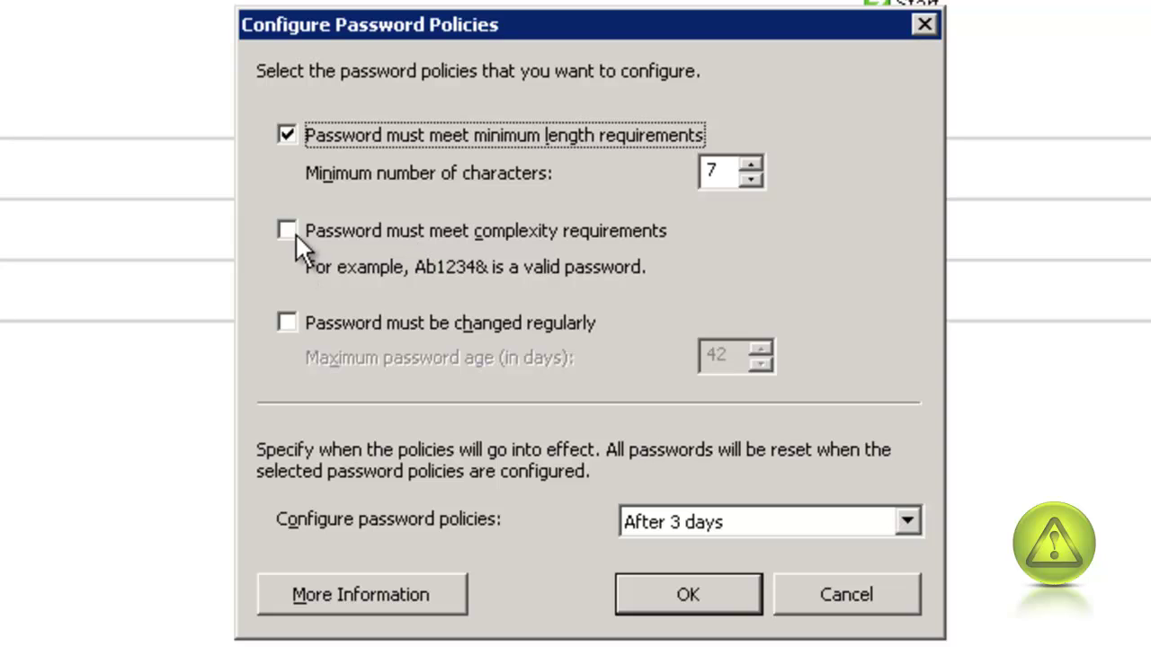
click(689, 595)
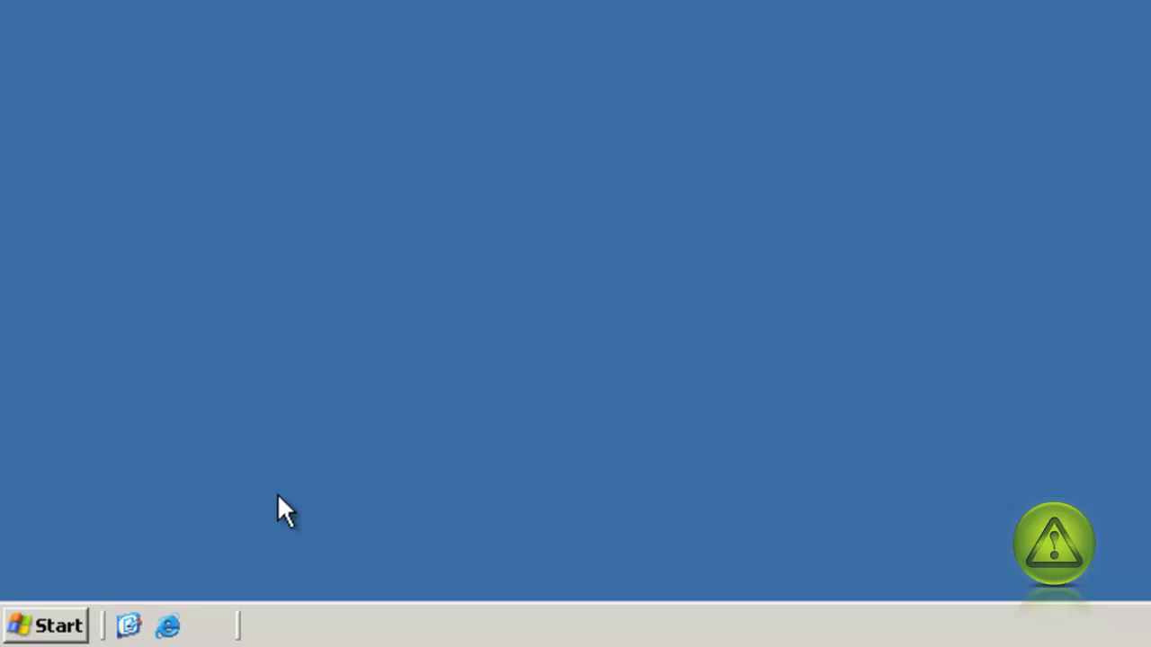
Launch Routing and Remote Access from Start > Administrative Tools.
click(9, 624)
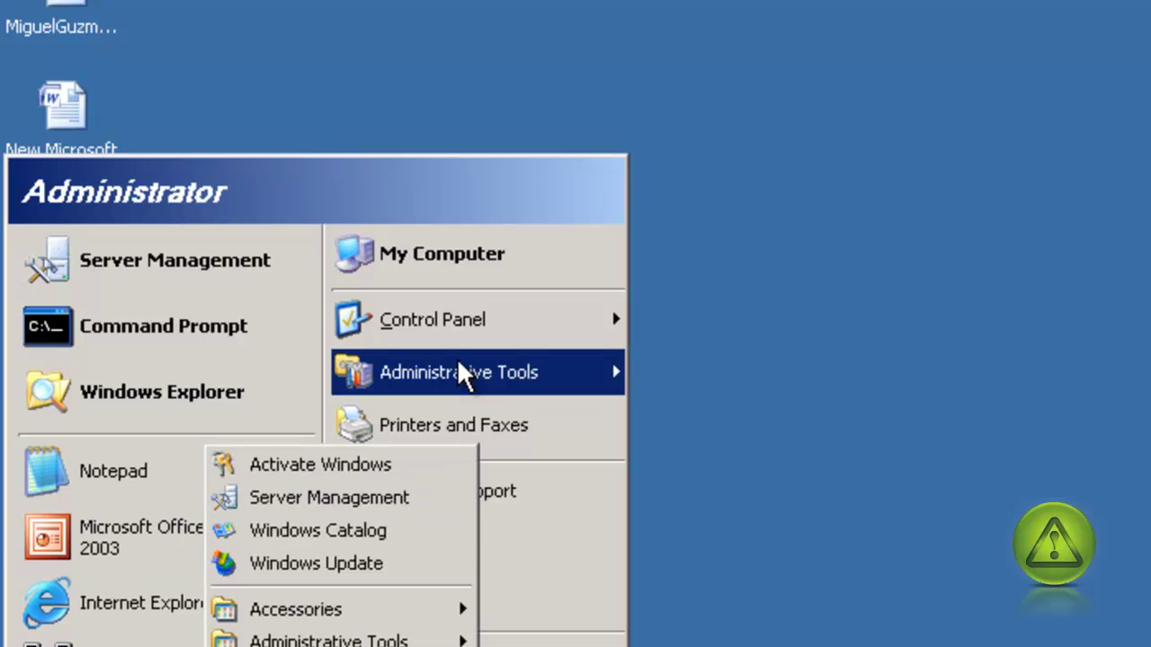
mouse_move(461, 371)
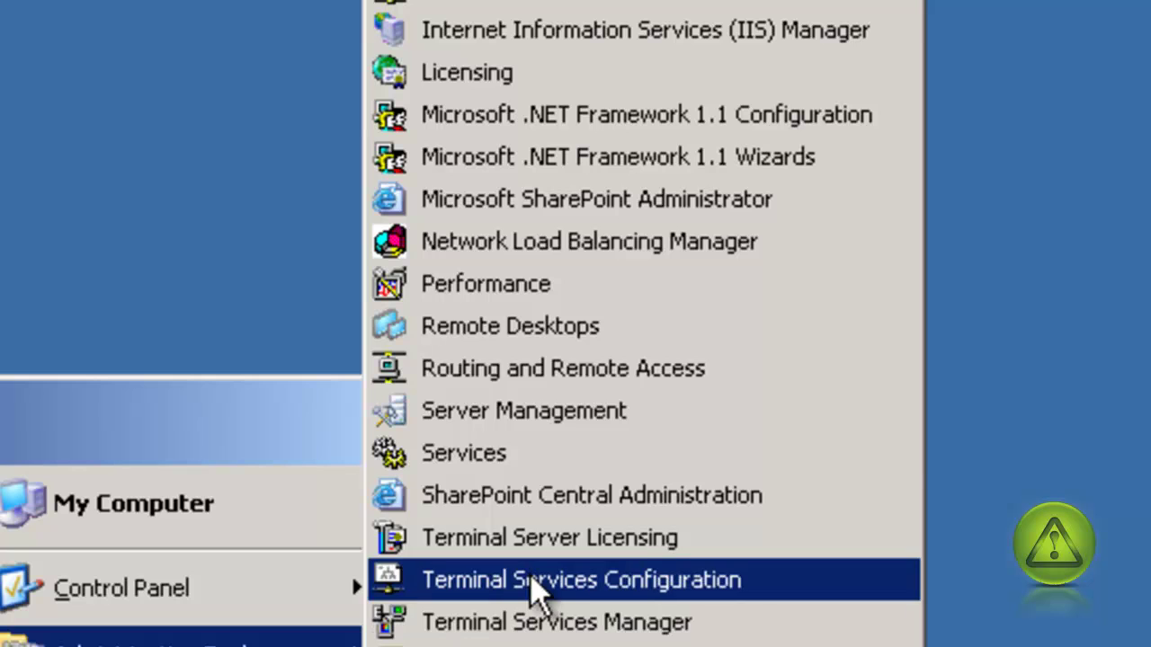
click(564, 371)
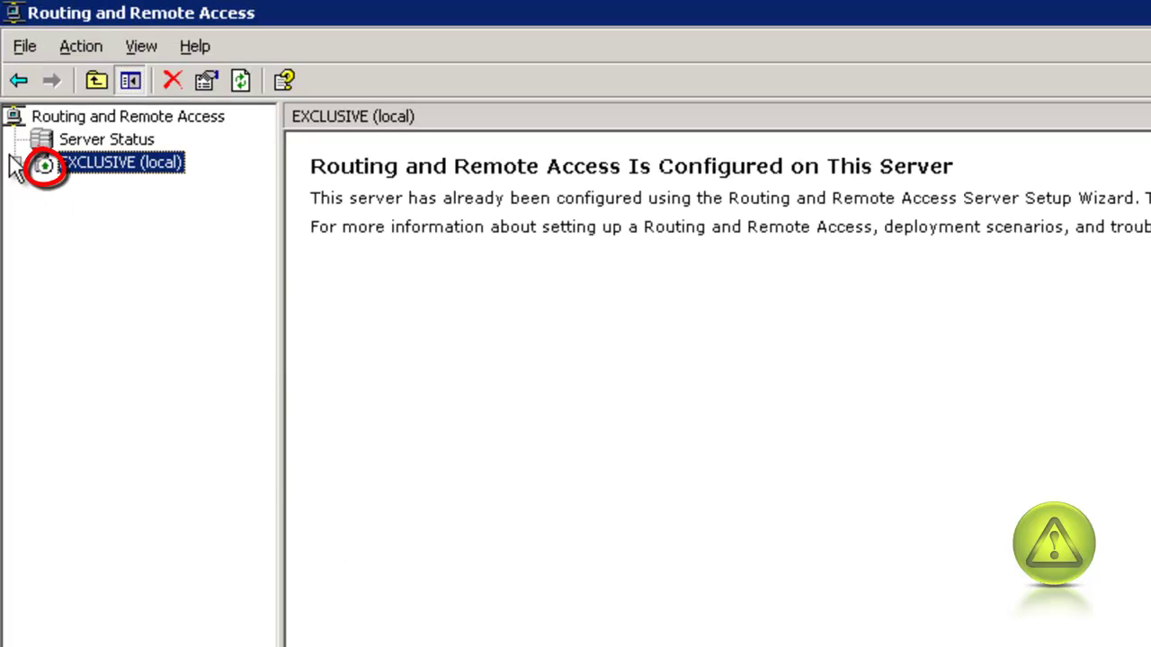
Expand the EXCLUSIVE (local) server node and collapse its IP Routing branch.
click(15, 163)
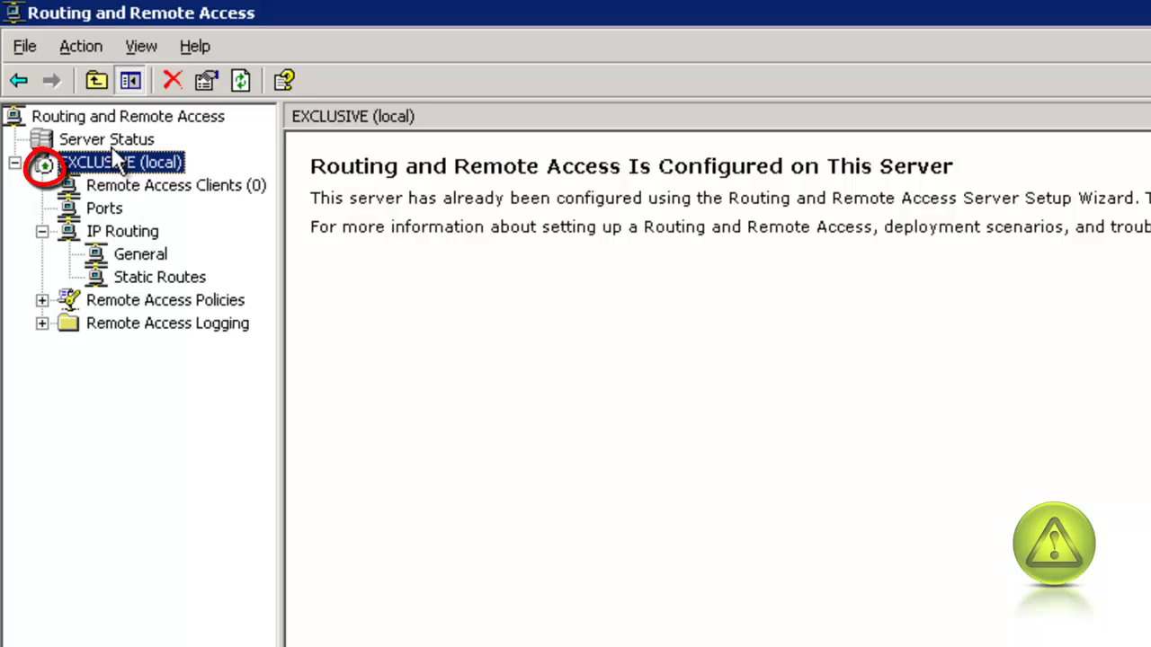
click(41, 231)
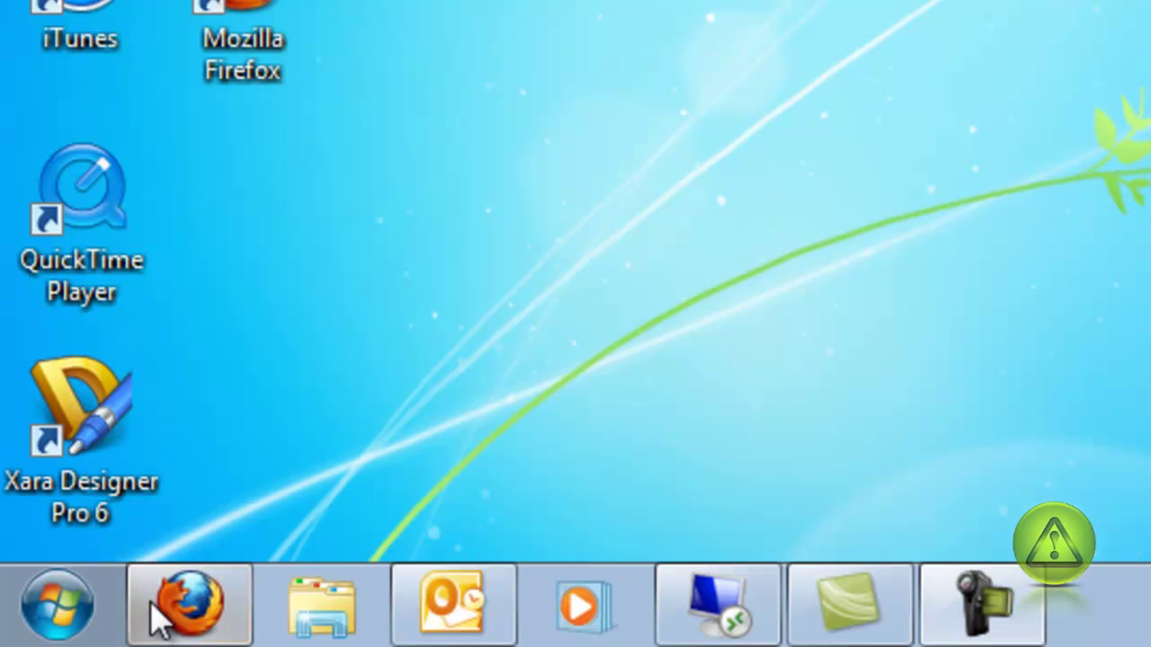
Go to Network and Sharing Center through the Windows 7 Control Panel.
click(61, 640)
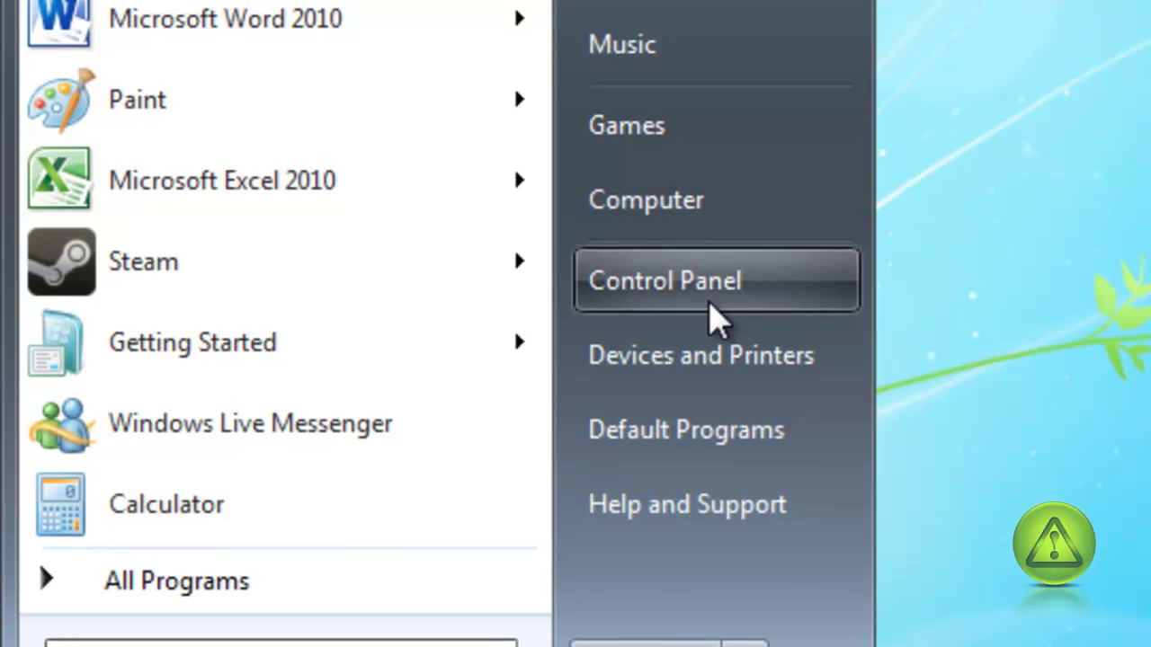
click(710, 303)
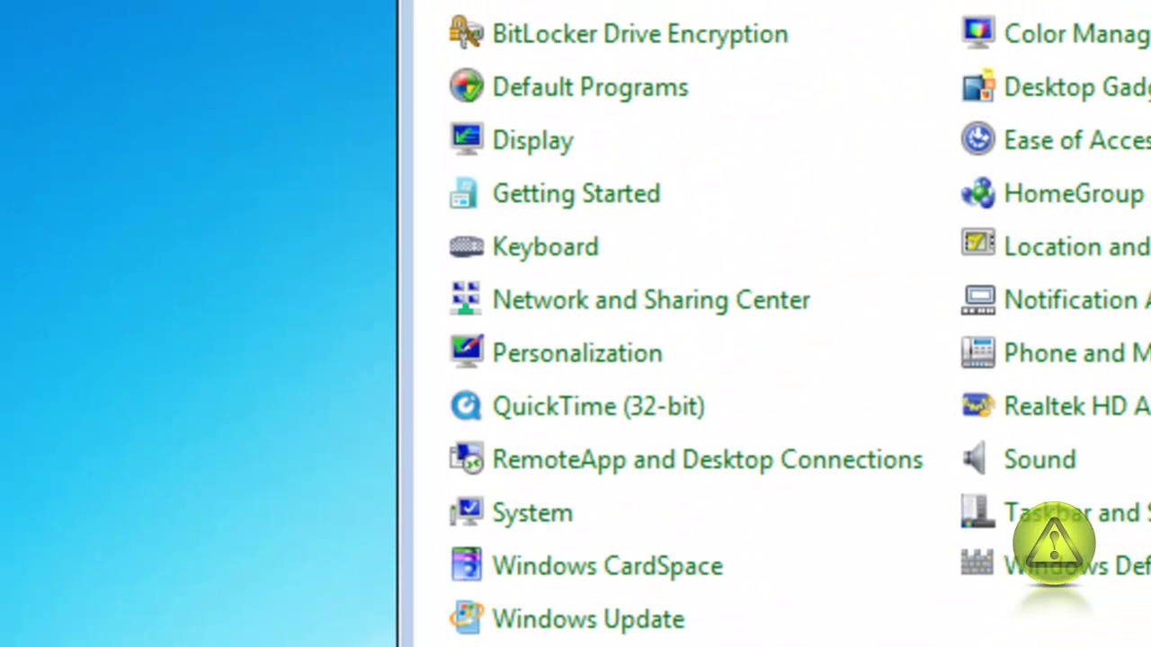
click(659, 322)
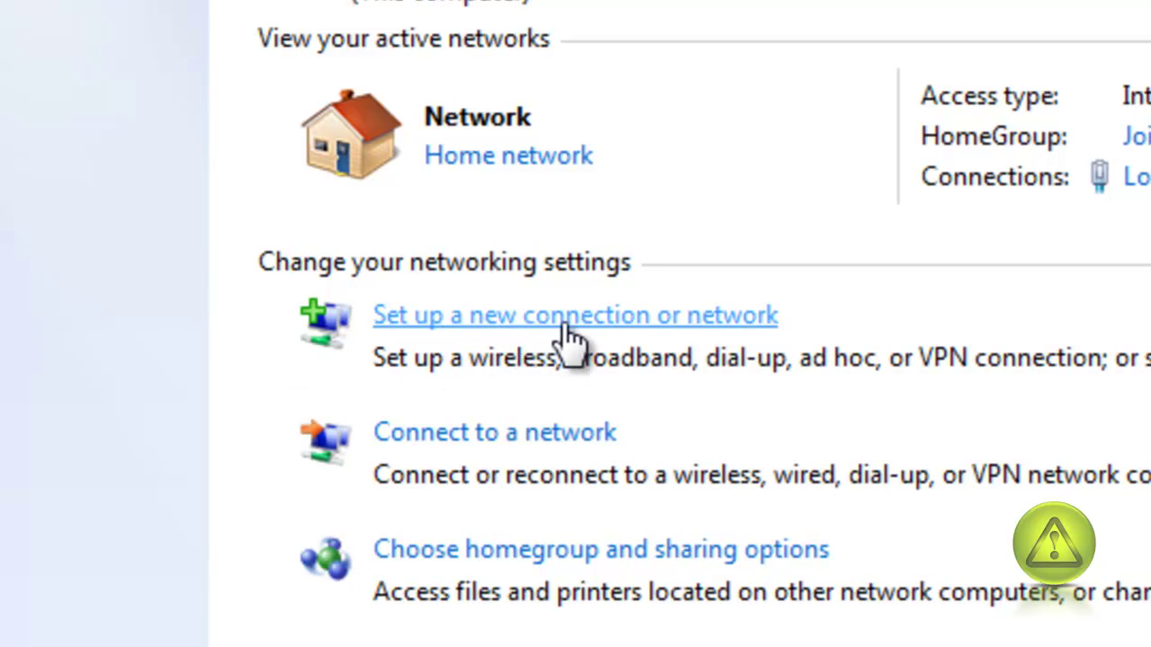
Set up a new Connect to a Workplace connection using 'Use my Internet connection (VPN)'.
click(624, 316)
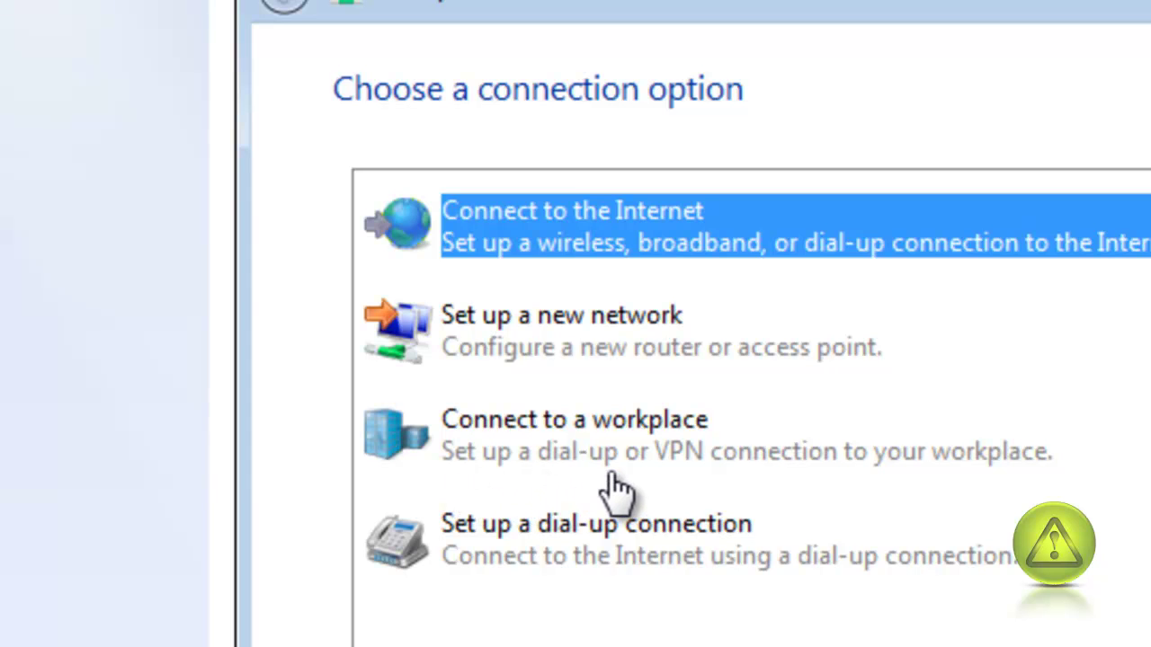
click(665, 463)
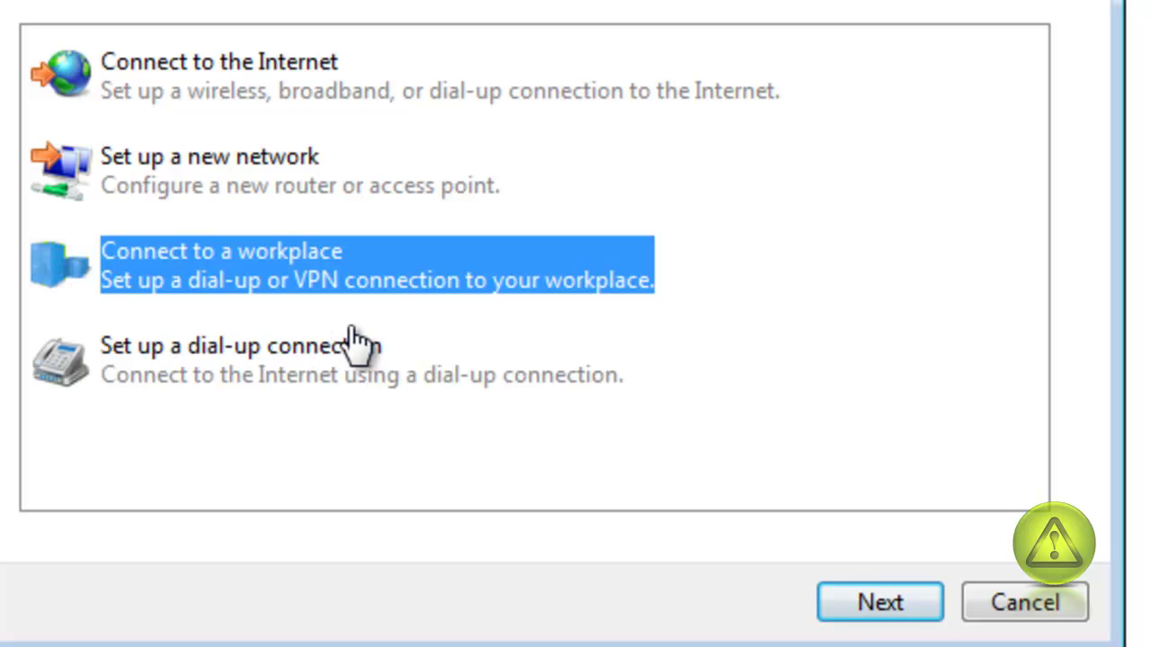
click(880, 602)
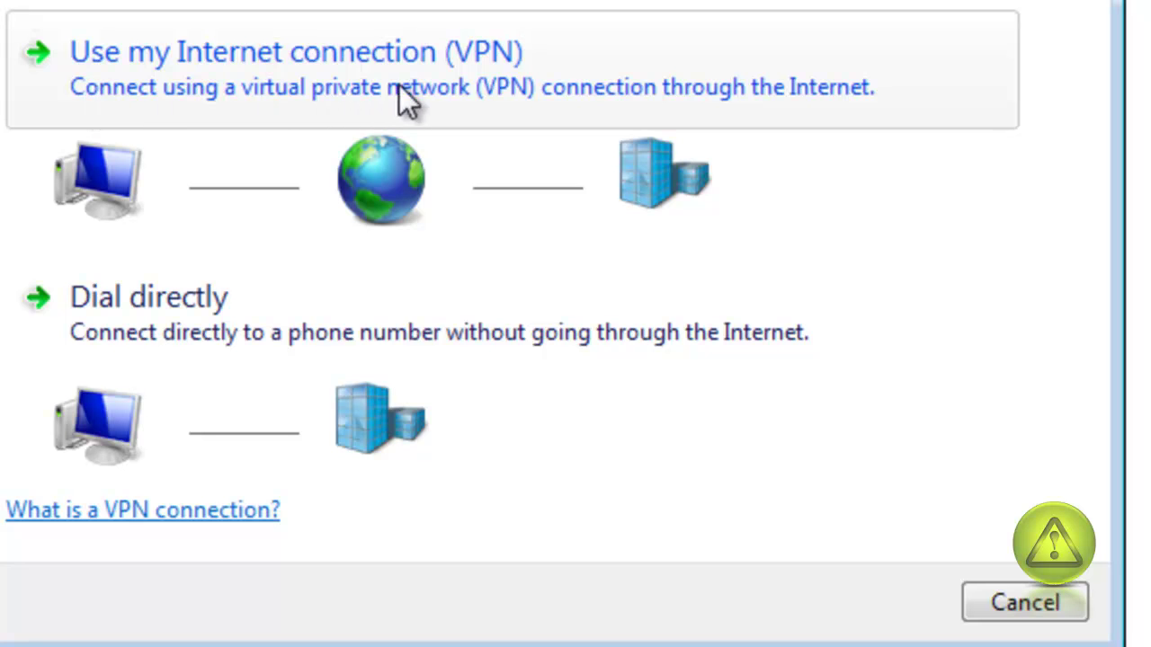
click(751, 87)
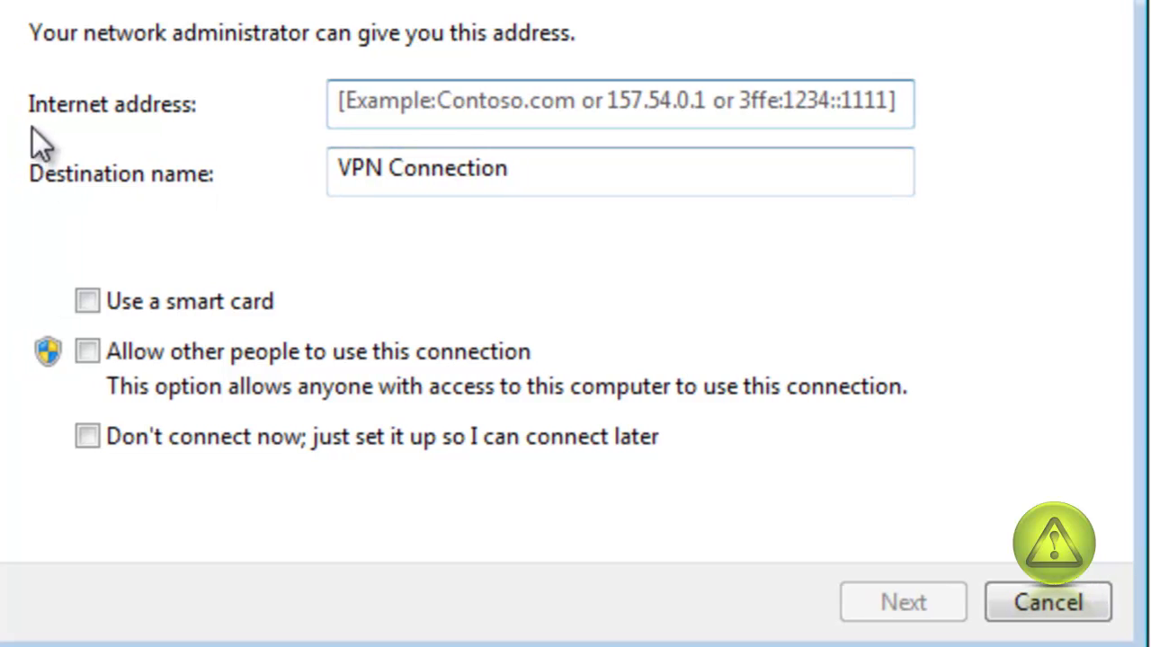
Enter Internet address 192.168.1.135 and destination name 'AvoidErrors' for the VPN.
click(438, 103)
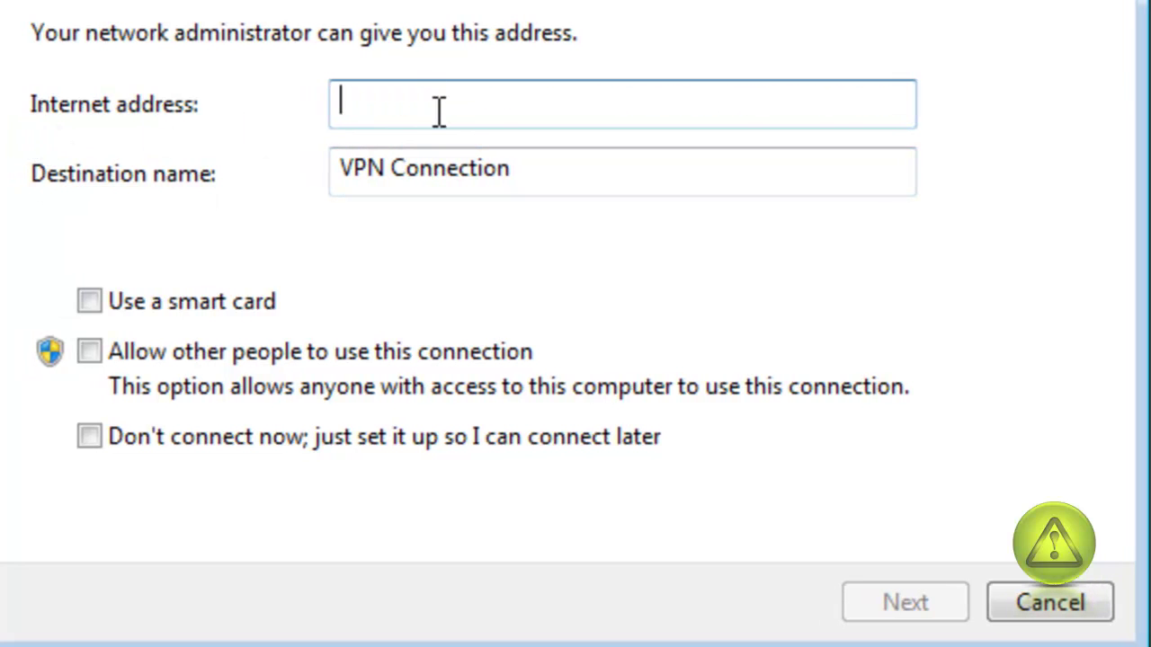
text(192)
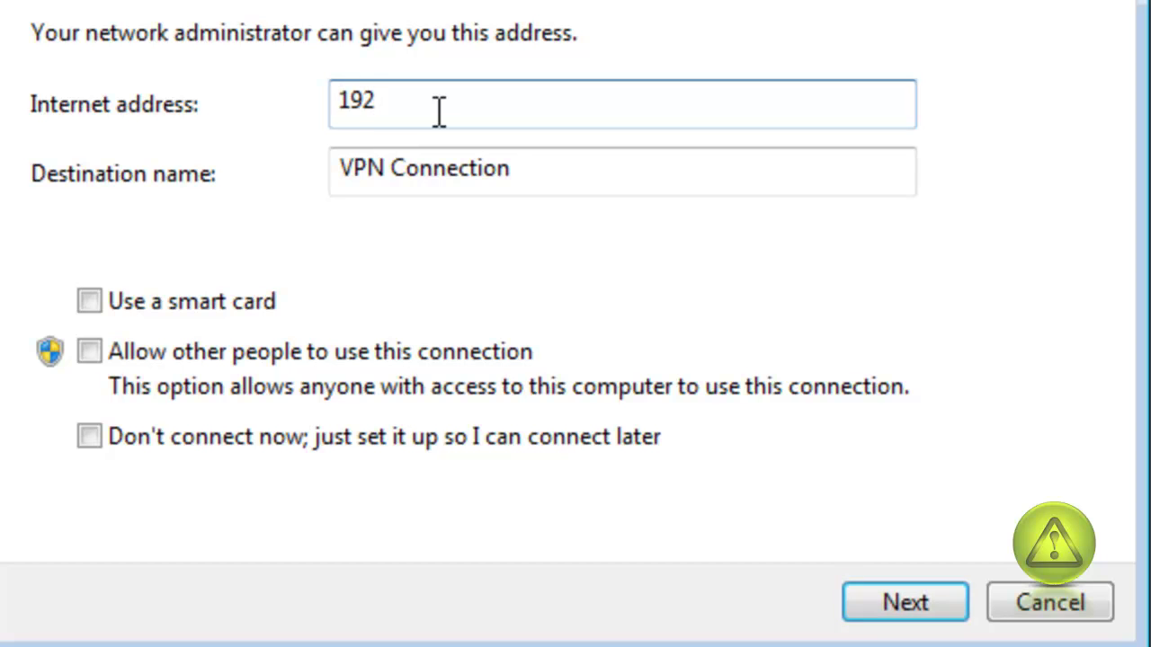
text(.168.1.135)
key(Tab)
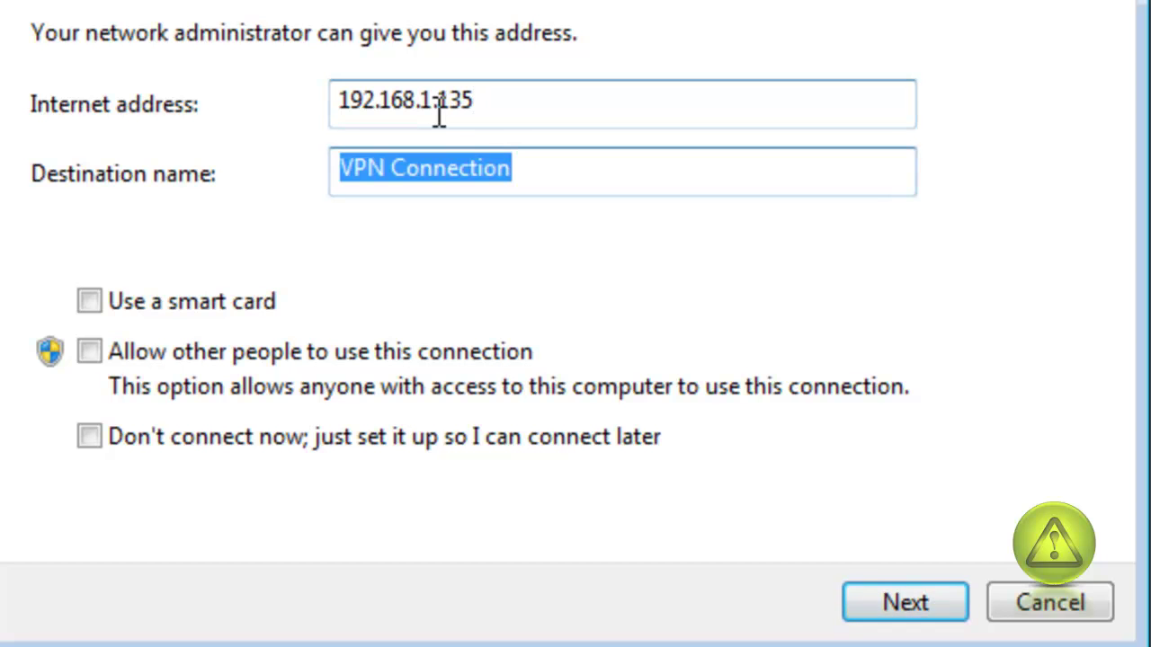
text(A)
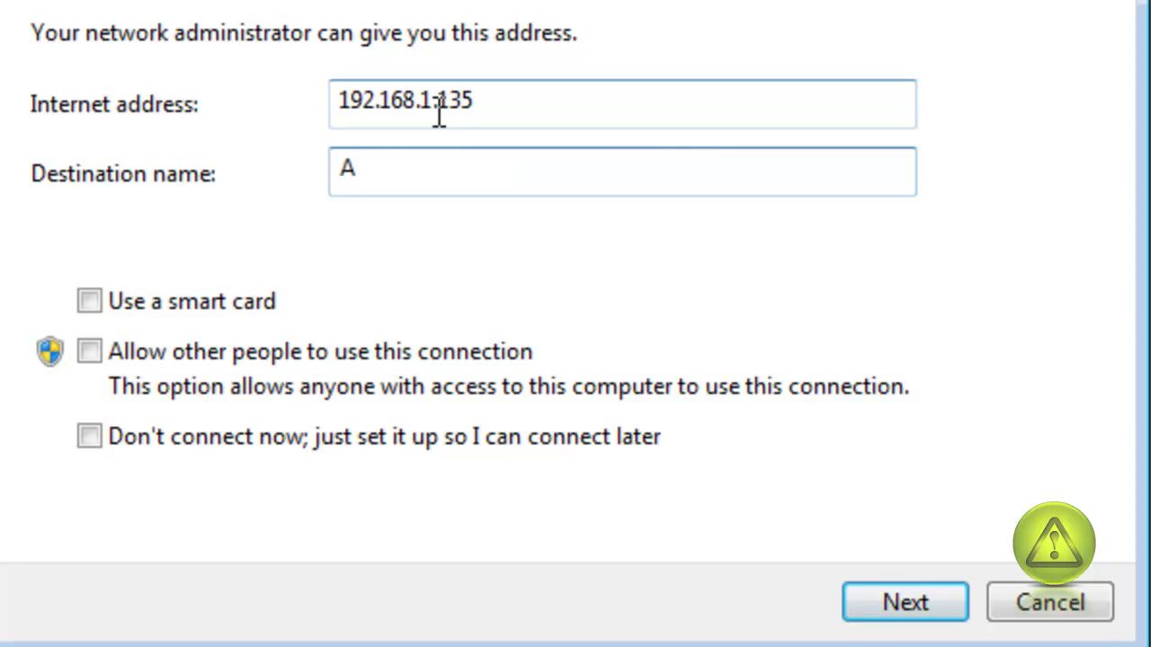
text(voidEr)
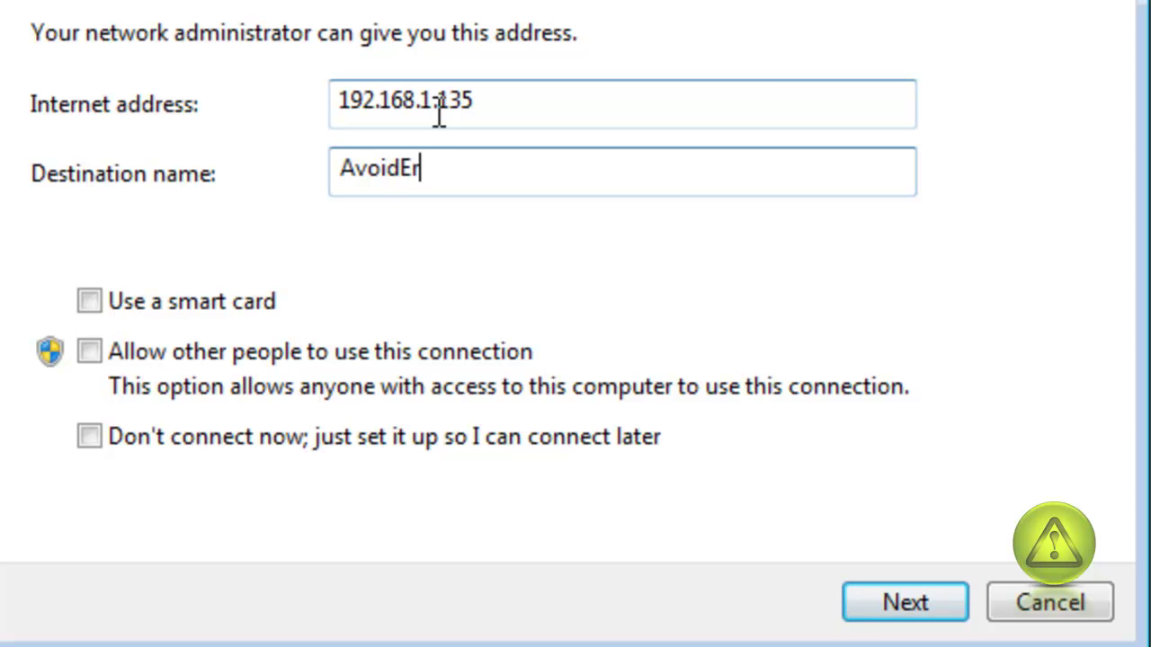
text(rors)
click(892, 604)
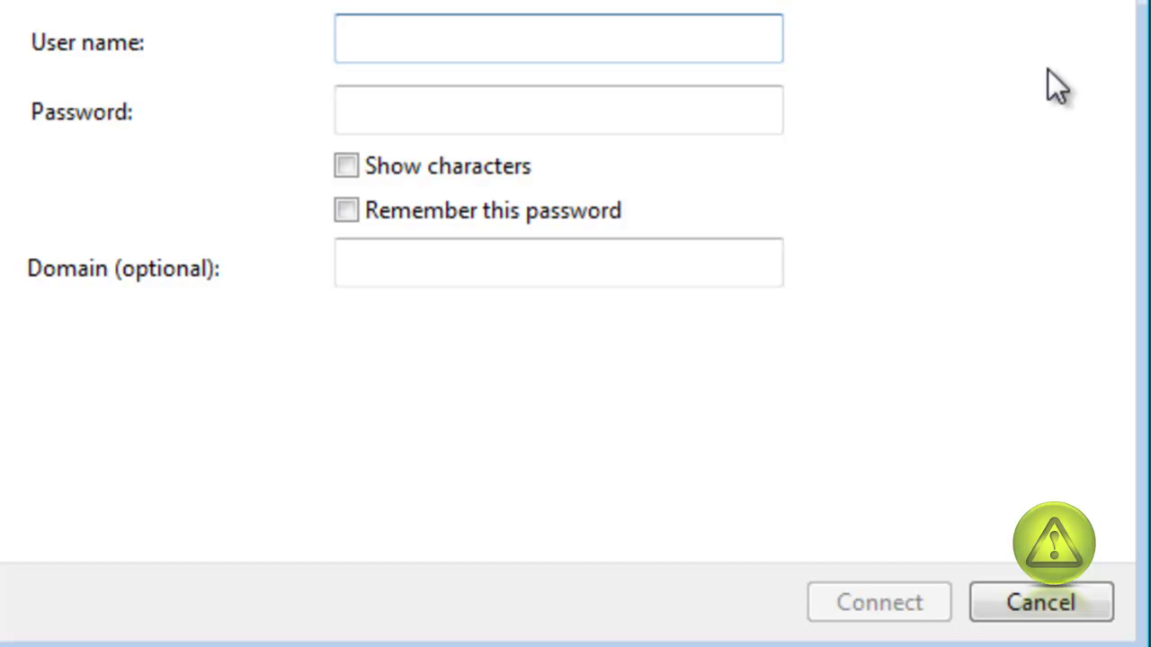
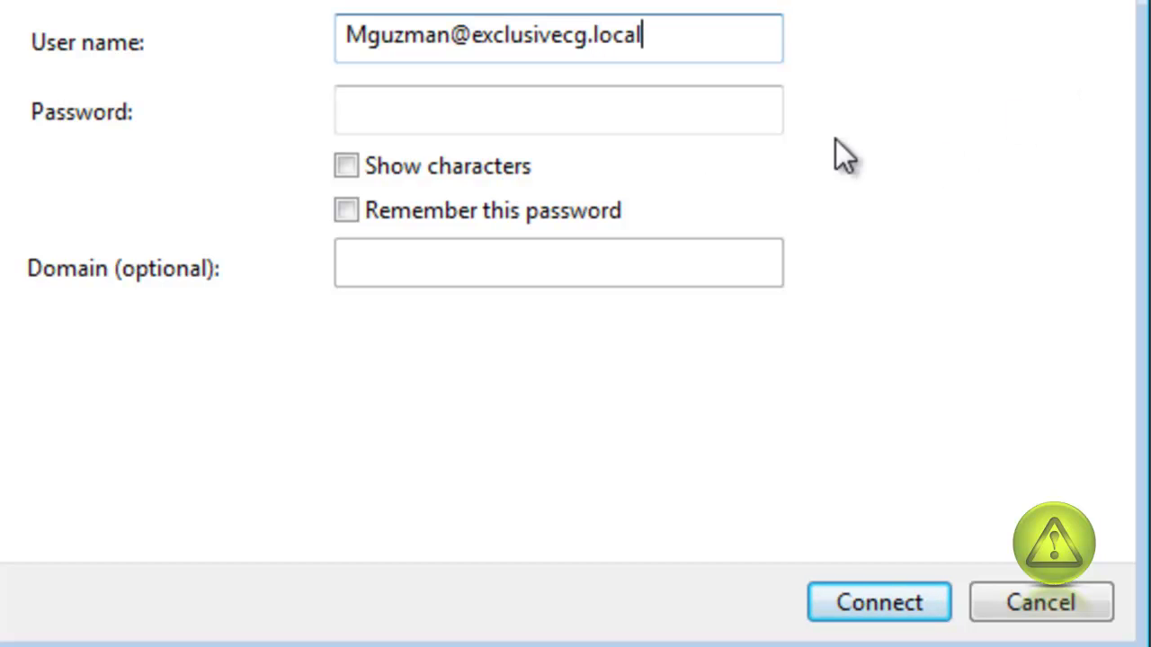
Enter the domain user's sign-in name and password, then connect to the VPN.
click(602, 102)
text(•••••••)
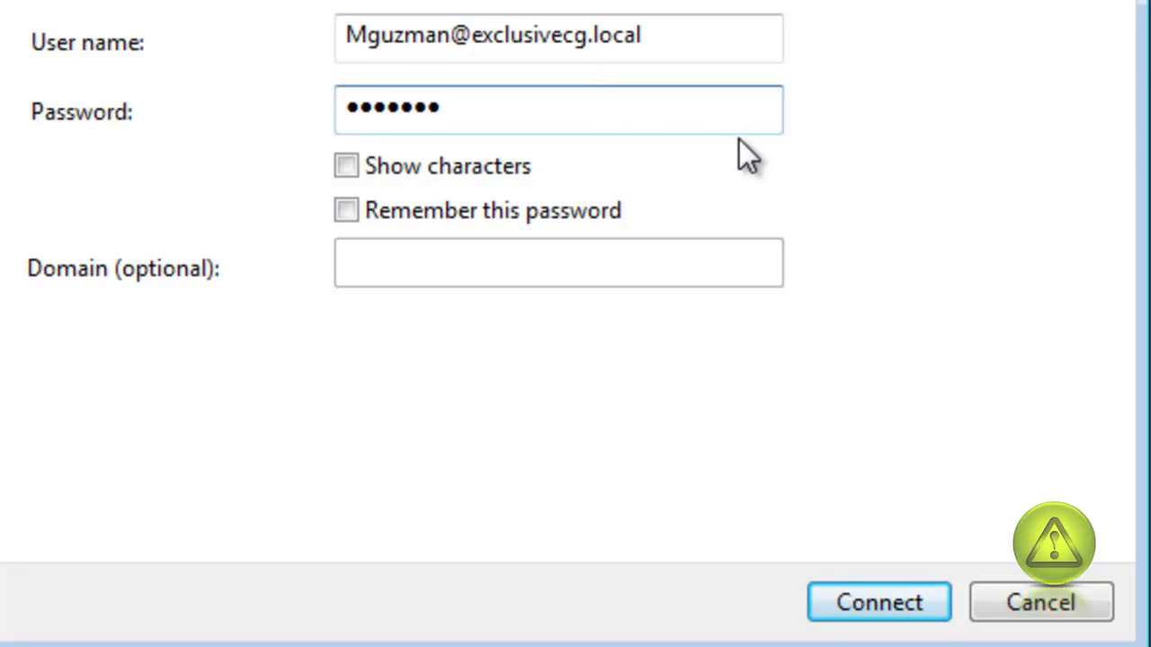
click(878, 607)
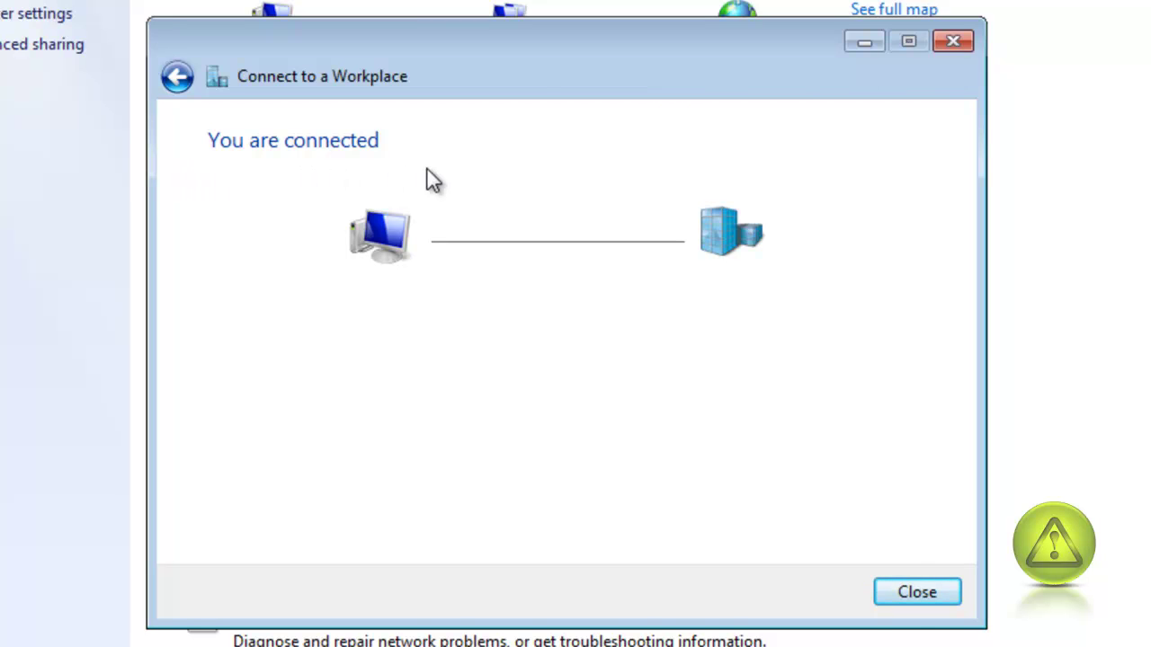
Close the connection wizard, check that the AvoidErrors VPN shows as connected, then close its status window.
click(921, 591)
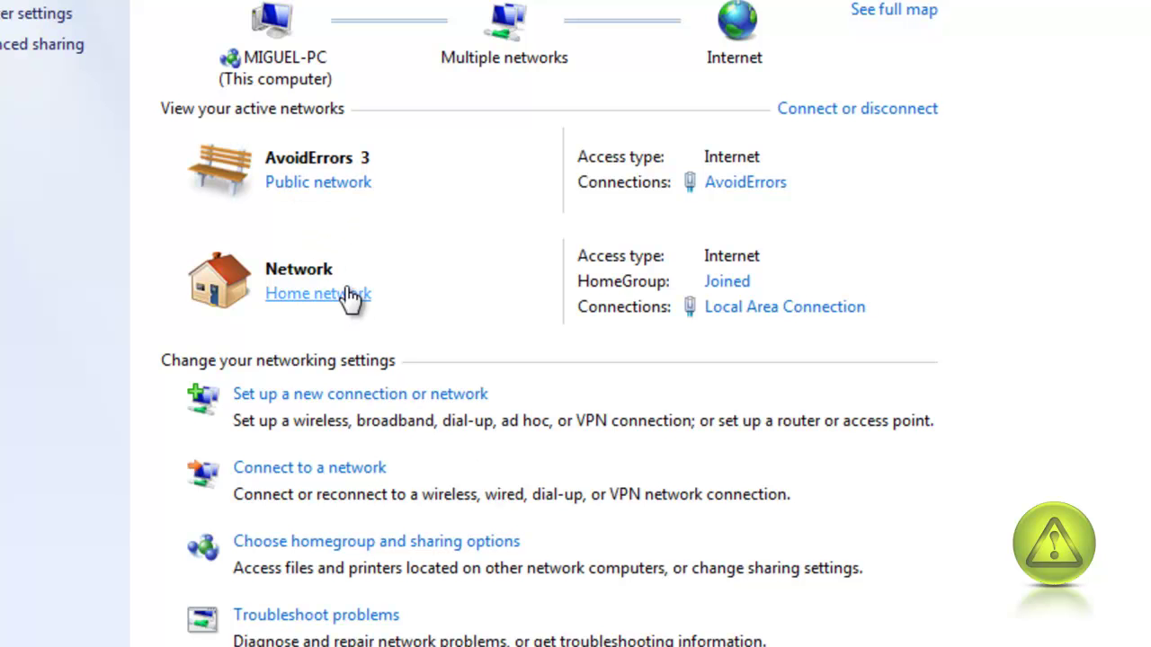
click(745, 183)
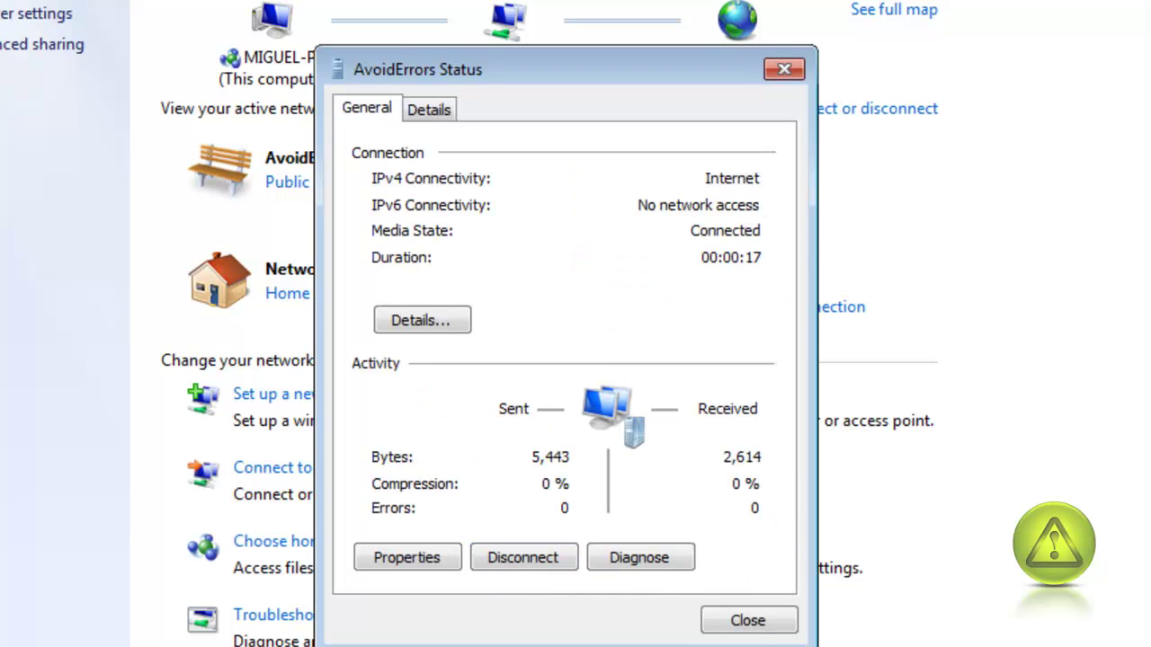
click(758, 620)
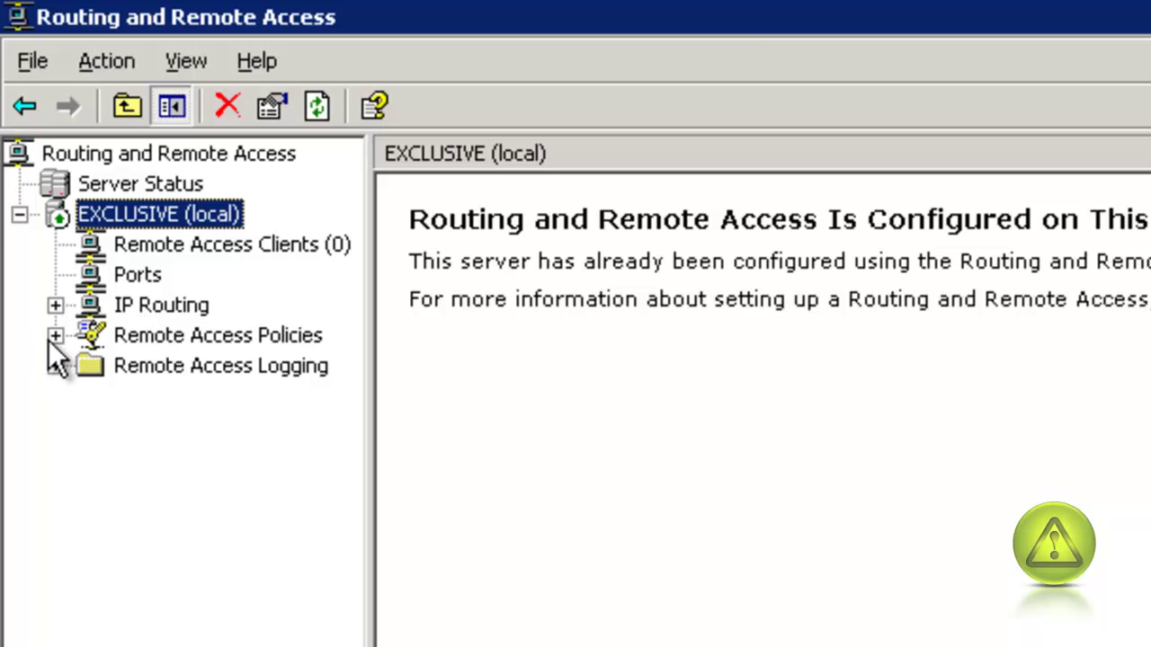
List Remote Access Clients and widen the User Name column to read the connected VPN user's name.
click(148, 252)
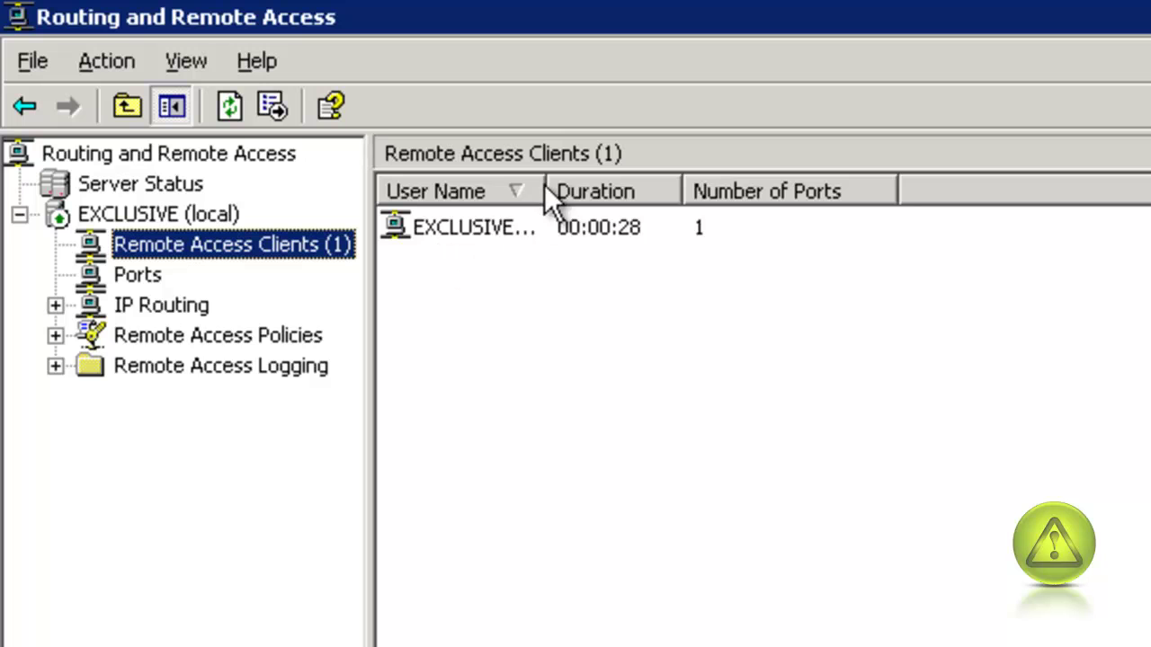
drag(552, 184, 820, 187)
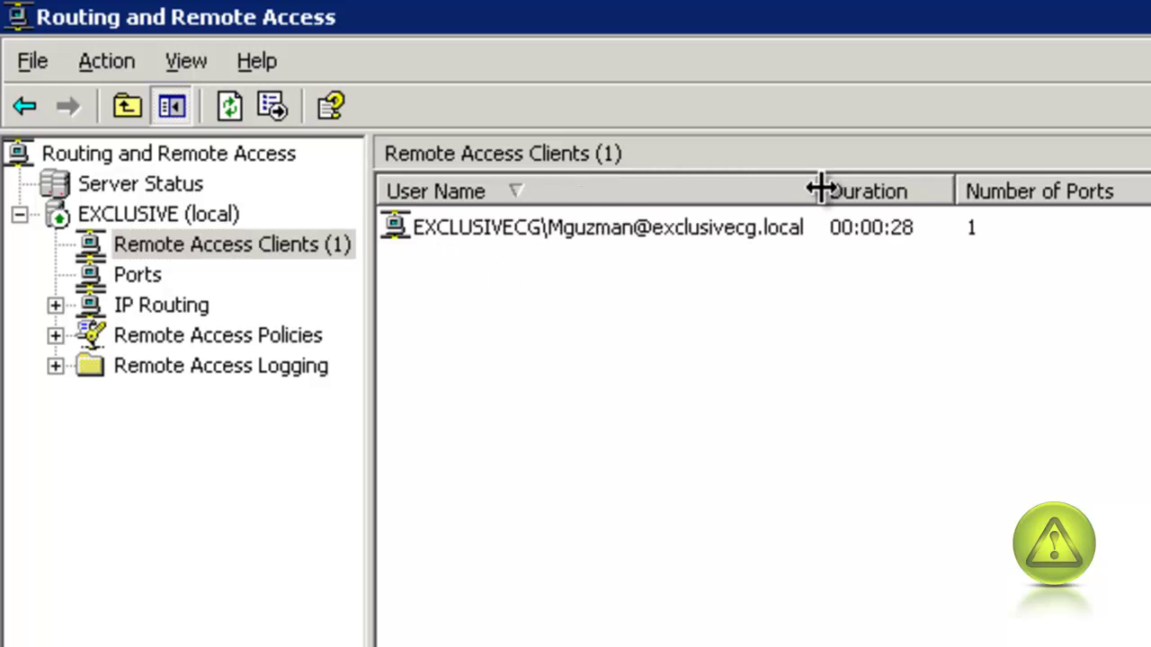